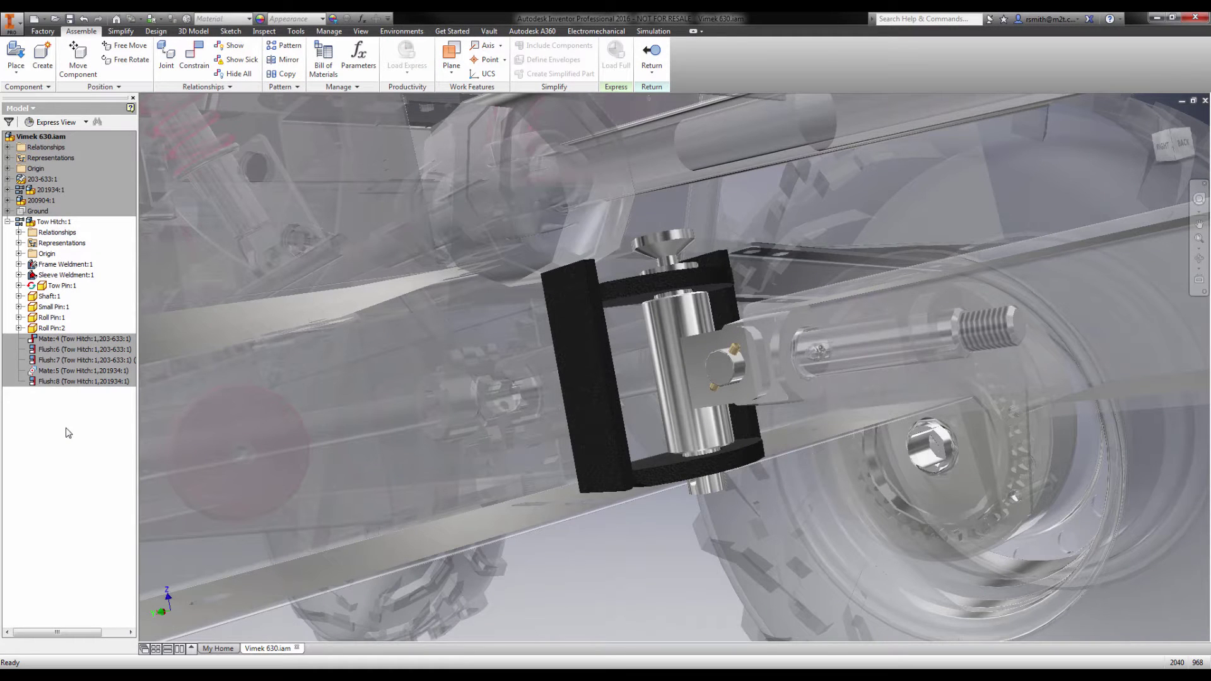
Open the Tow Hitch subassembly on its own from the Vimek 630 browser
right_click(62, 223)
left_click(94, 250)
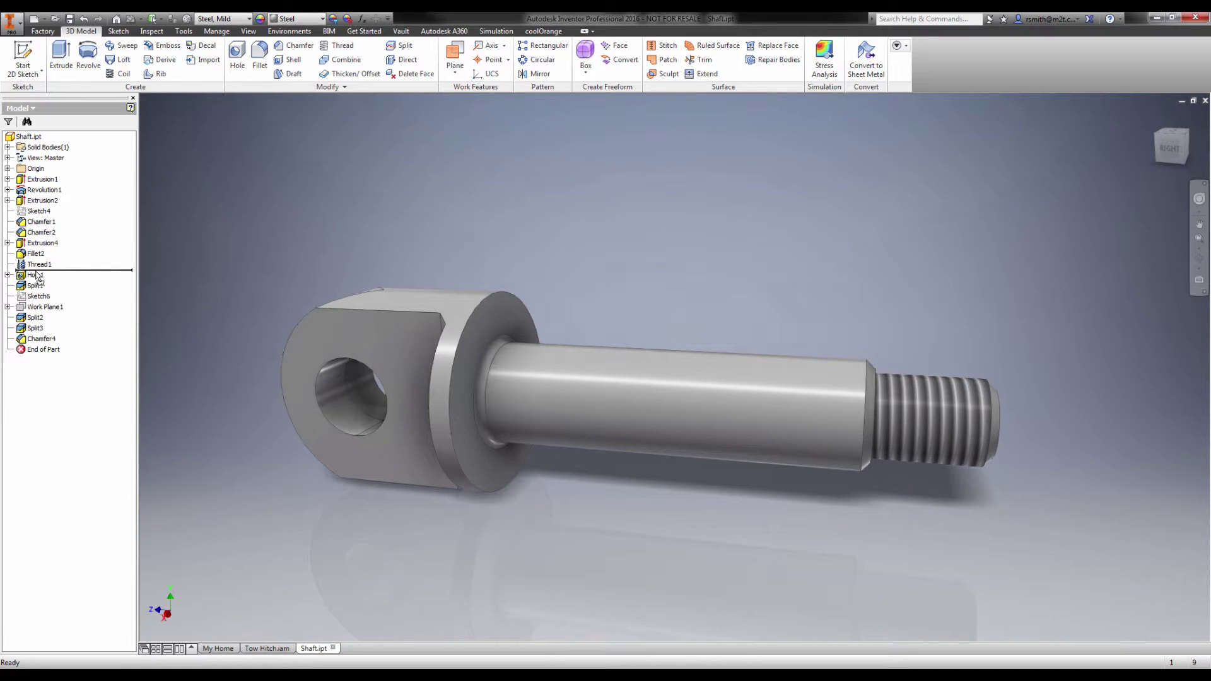
Roll the shaft's End of Part marker back past Thread1, then above Extrusion2
left_click_drag(38, 277, 43, 260)
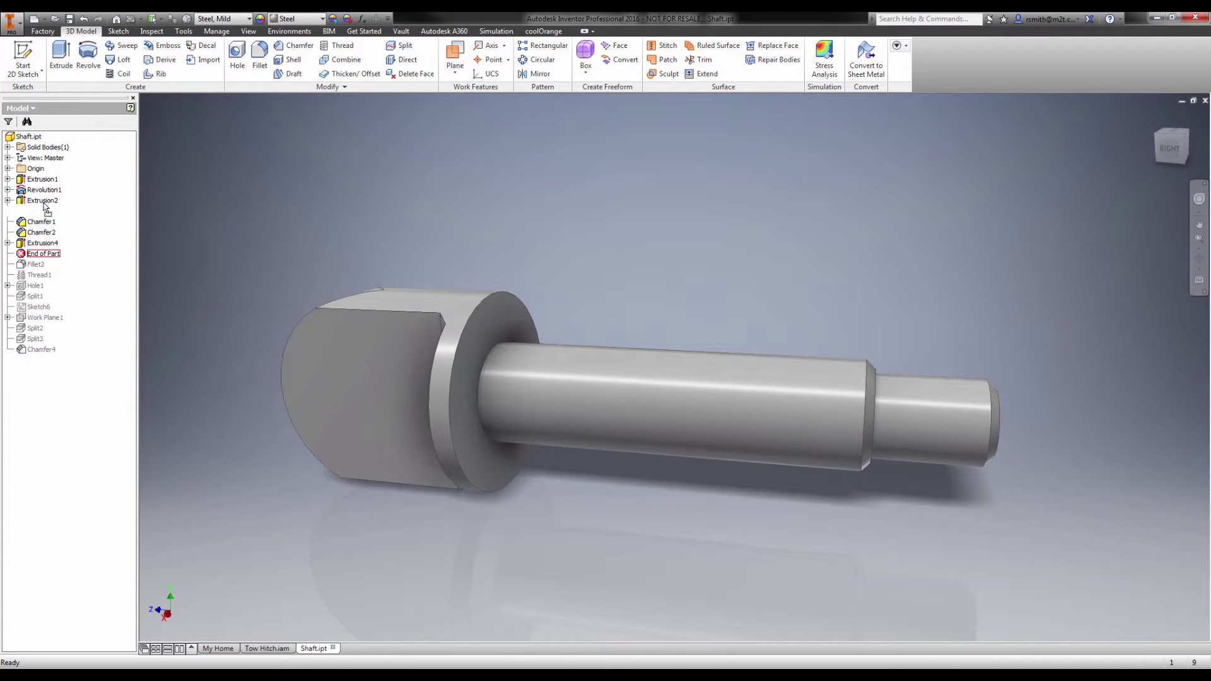
left_click_drag(44, 202, 45, 204)
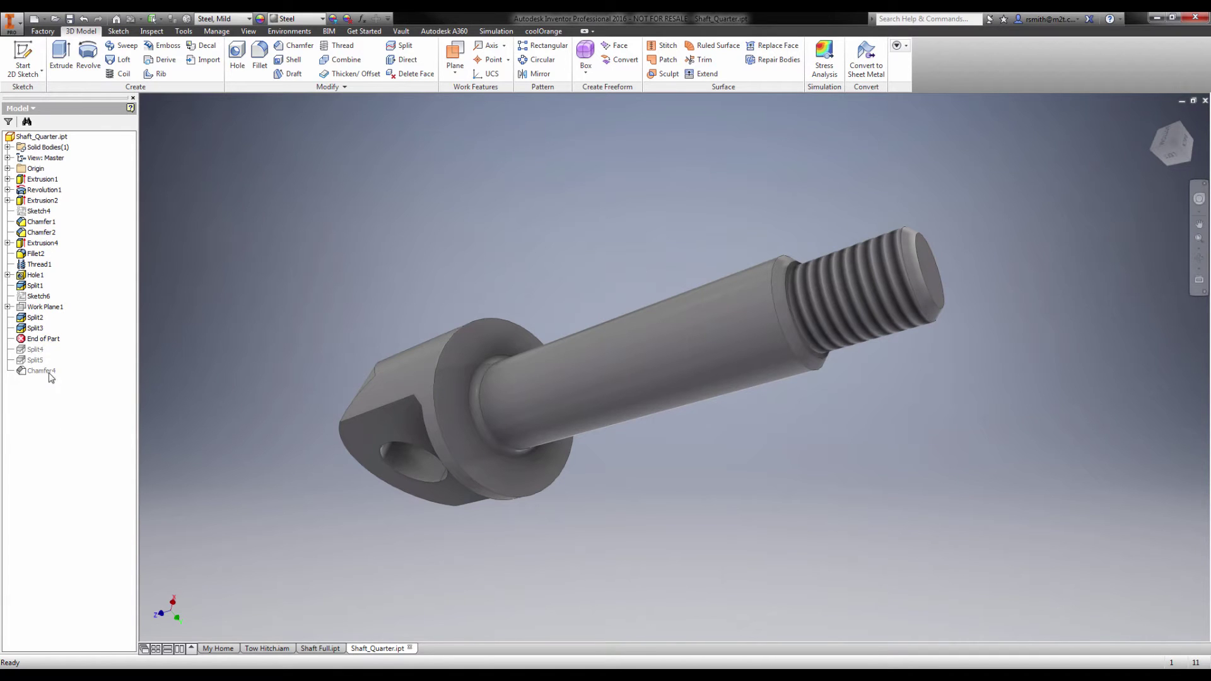
Roll Shaft_Quarter's End of Part forward to include Split4
left_click_drag(43, 351, 52, 366)
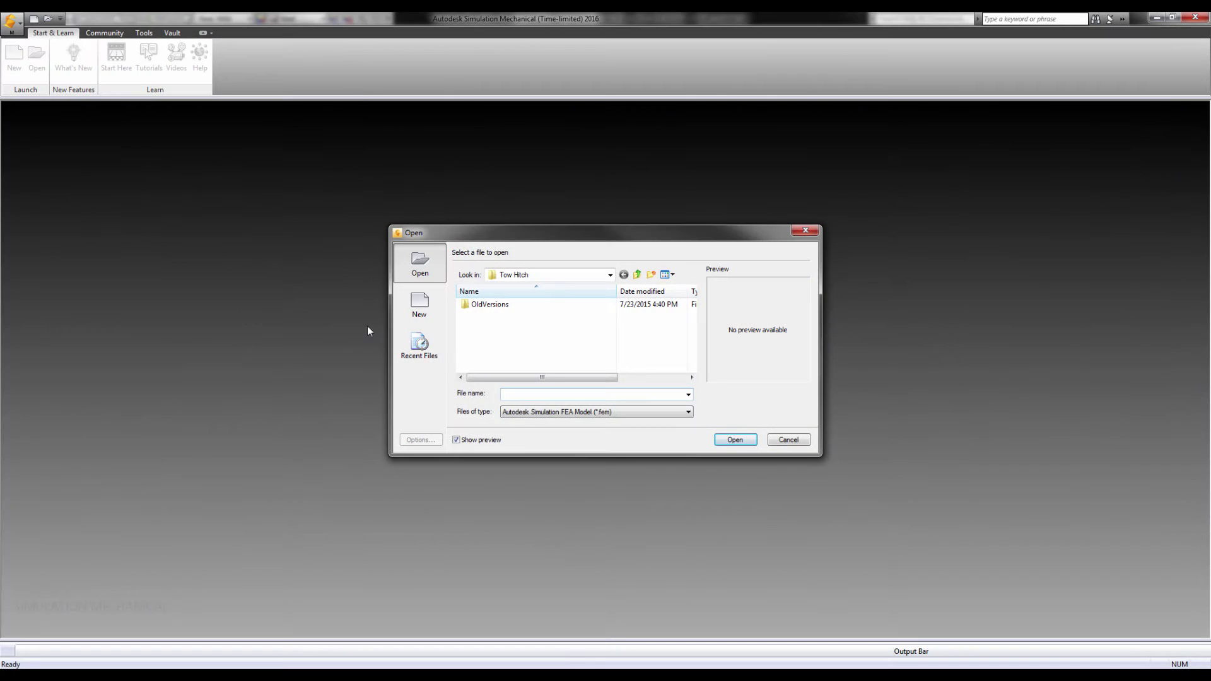
Open Shaft_Quarter.ipt with the file type filtered to Autodesk Inventor Files
left_click(676, 417)
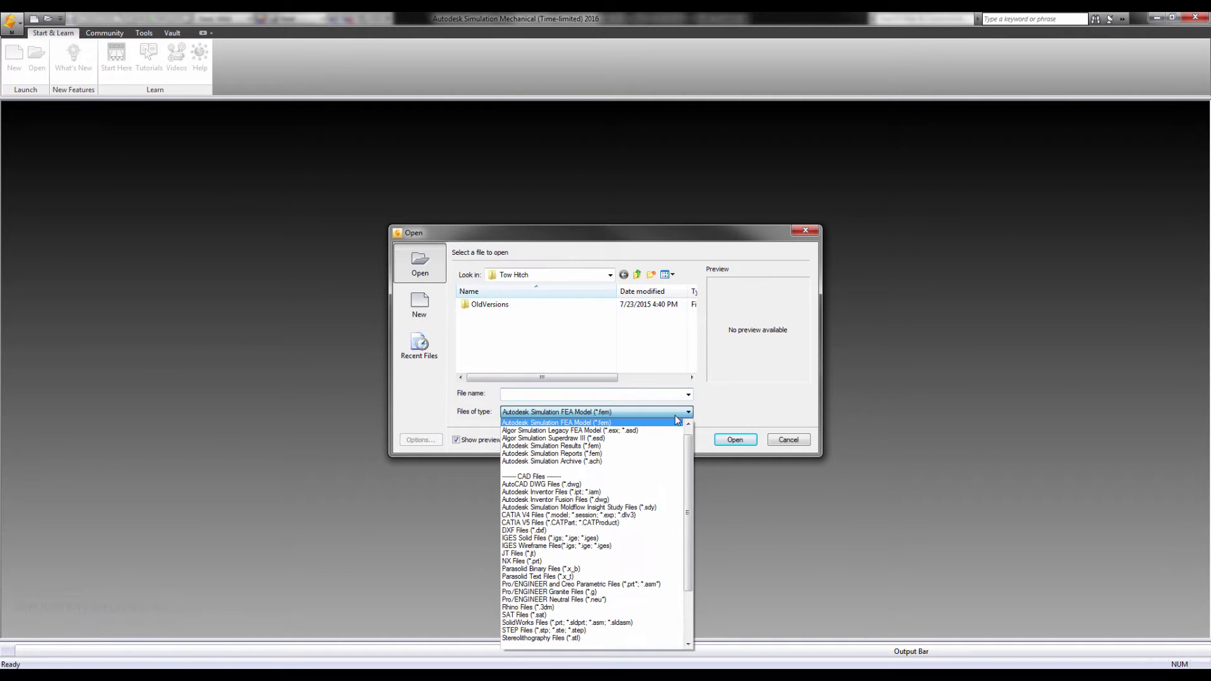
left_click(640, 493)
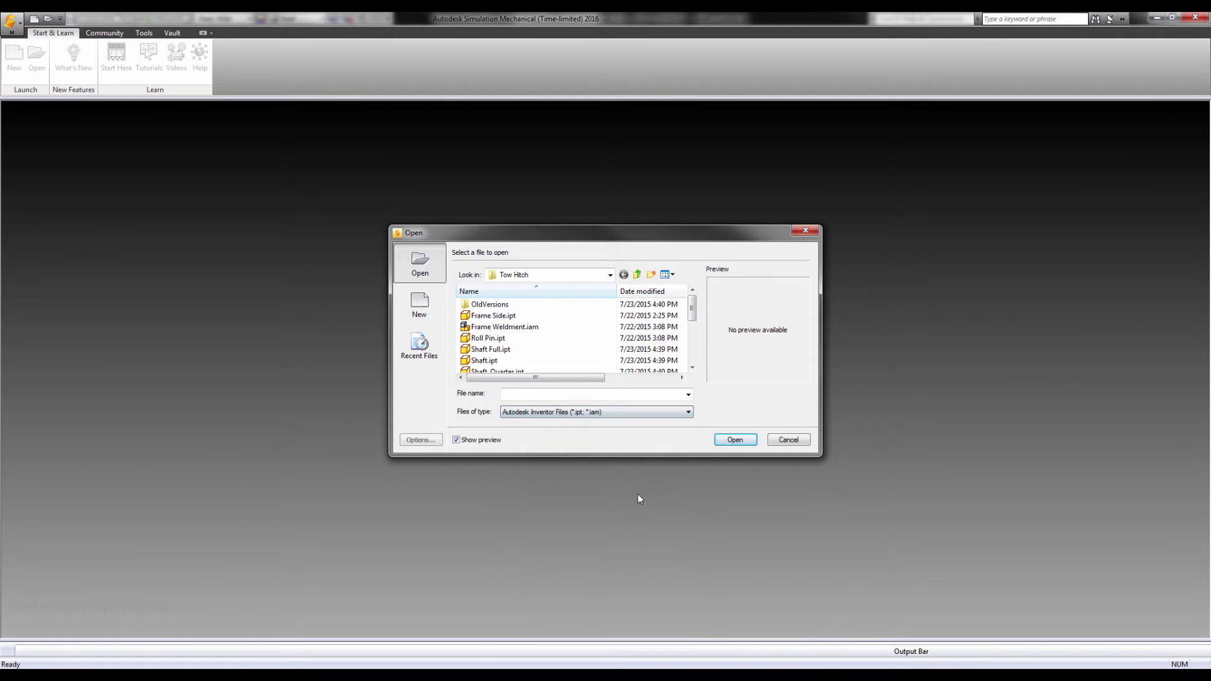
left_click(529, 350)
scroll(529, 354, "down", 1)
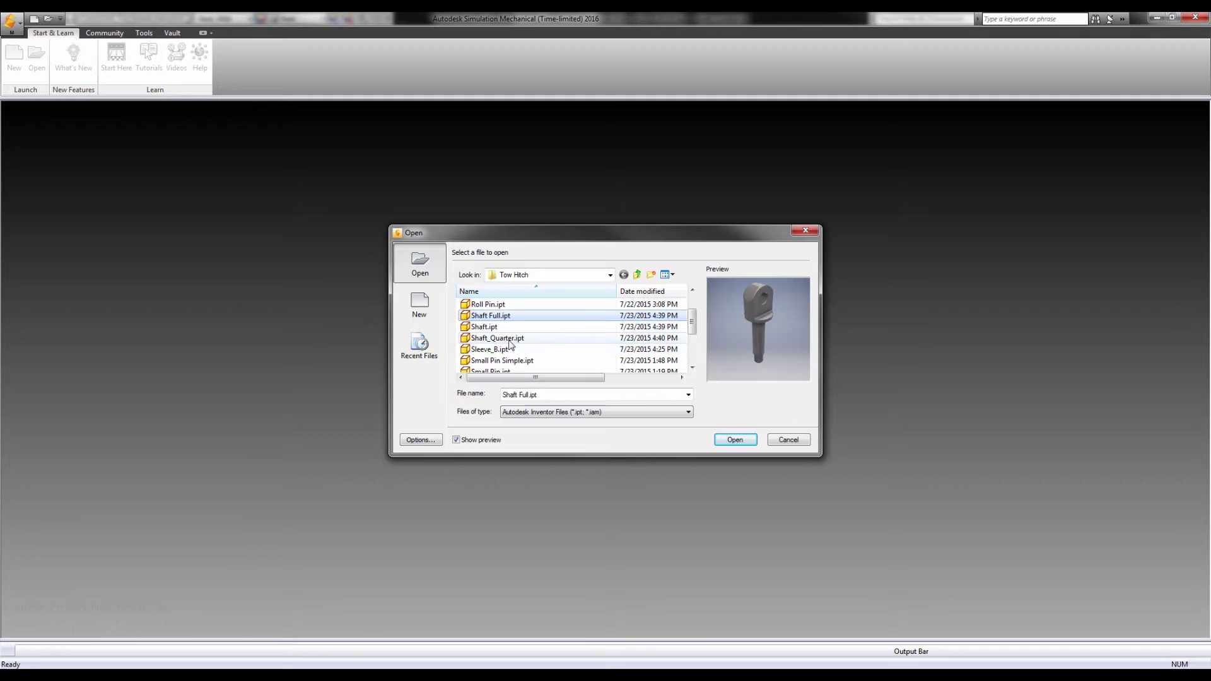
left_click(521, 338)
left_click(734, 441)
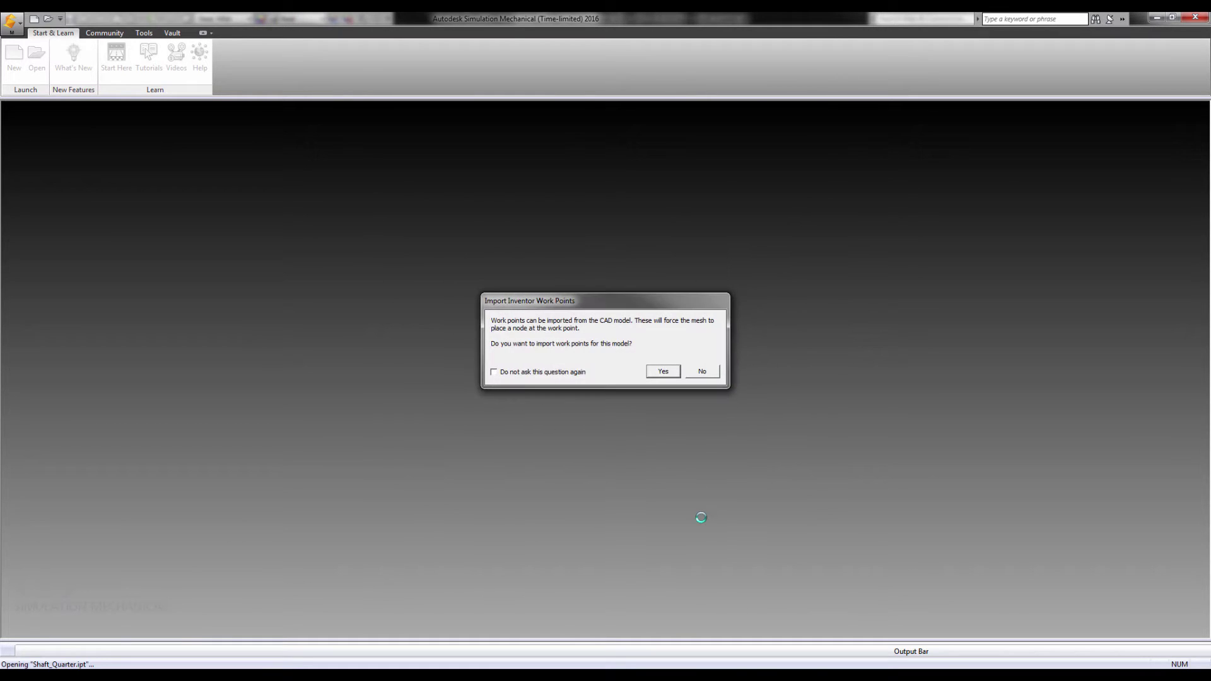
Decline work points and 3D sketches, and accept Static Stress with Linear Material Models
left_click(714, 375)
left_click(715, 375)
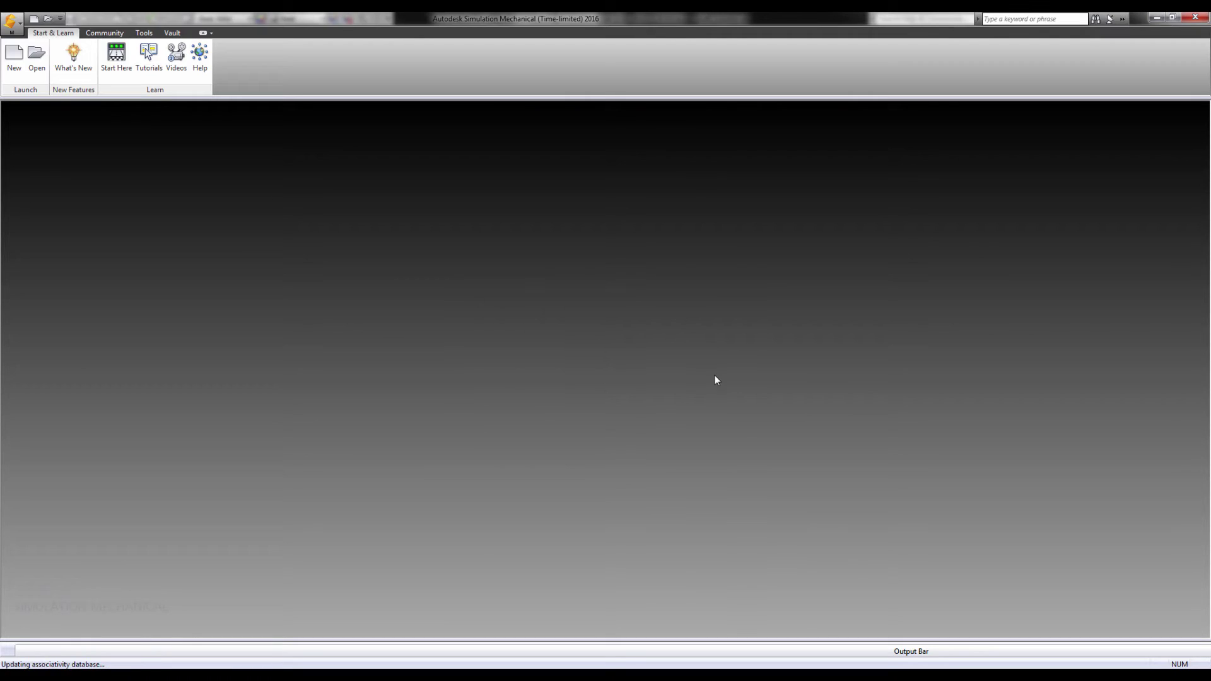
left_click(716, 406)
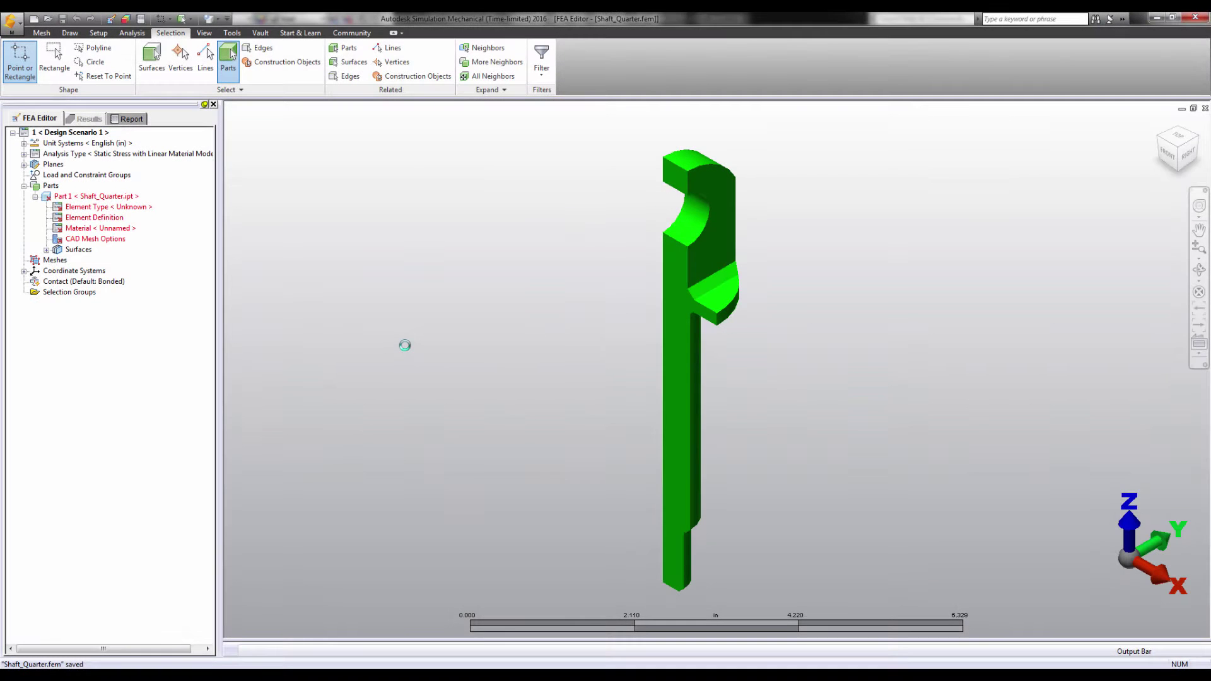
Start a Merge, filter to Inventor files (*.ipt; *.iam), and pick Sleeve_B.ipt
left_click(11, 22)
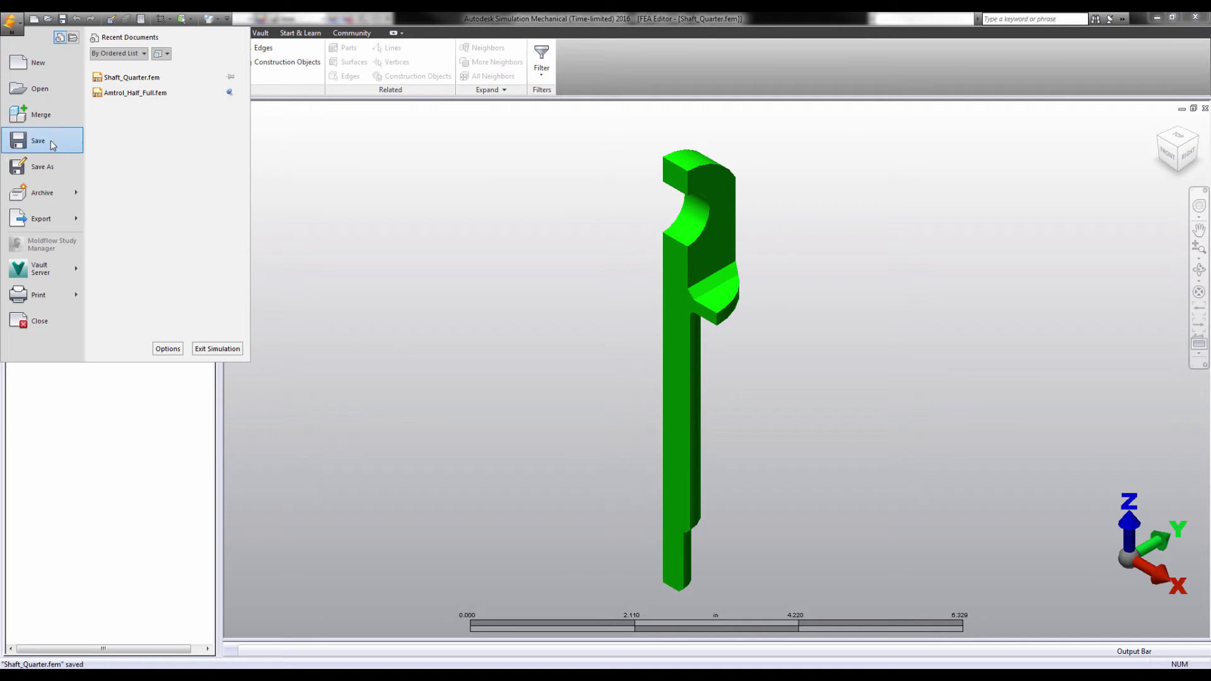
mouse_move(70, 188)
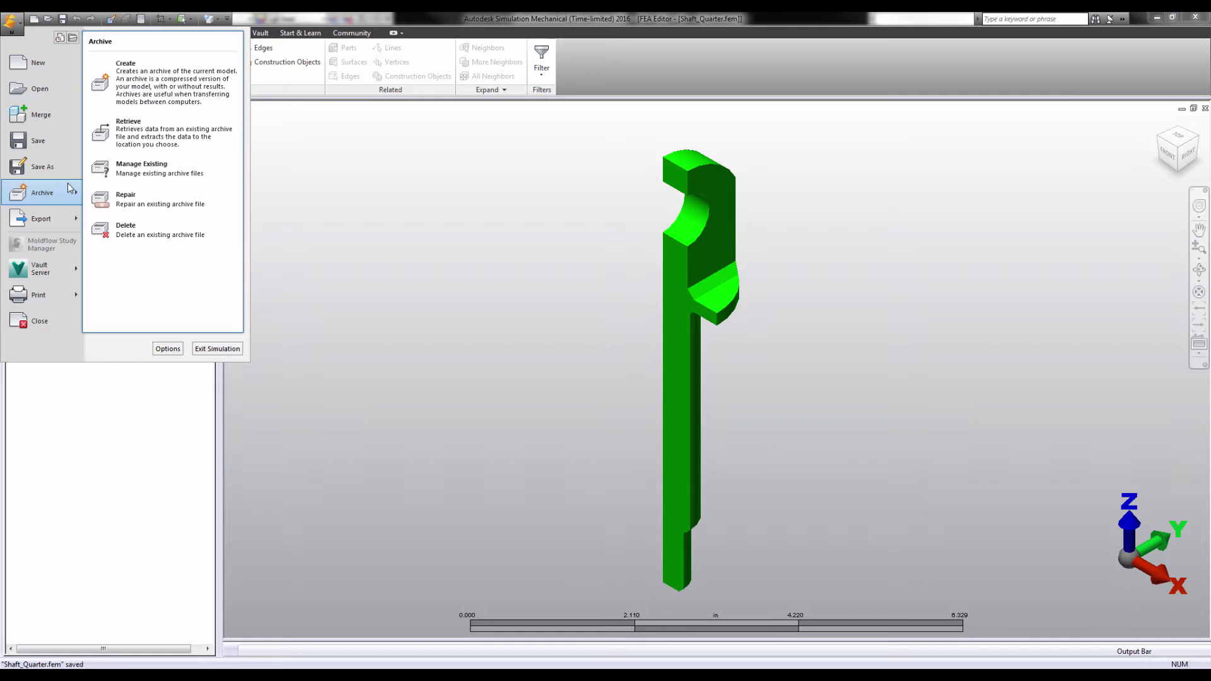
left_click(39, 115)
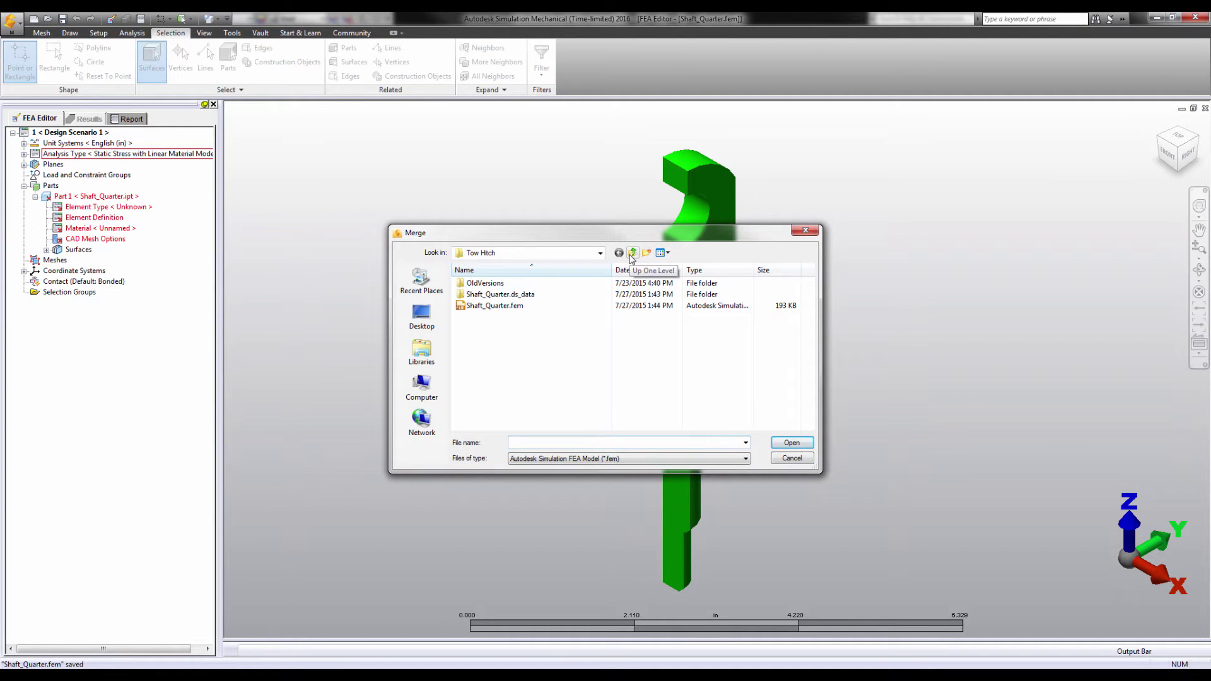
left_click(625, 458)
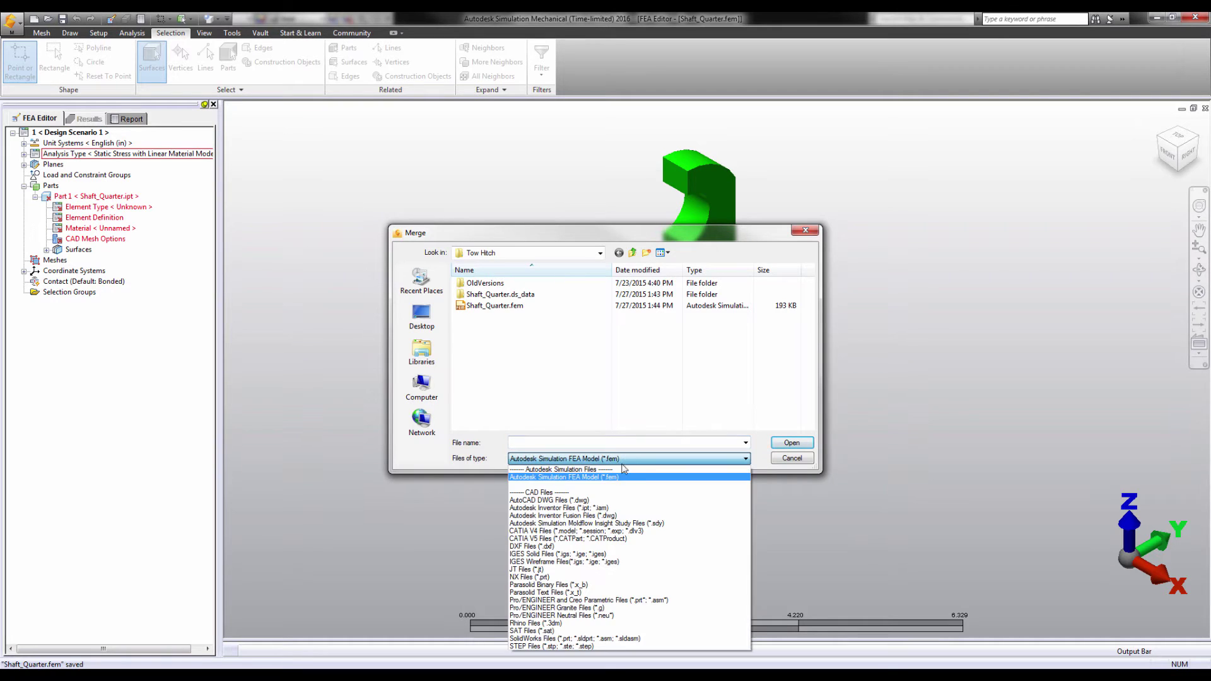
left_click(604, 509)
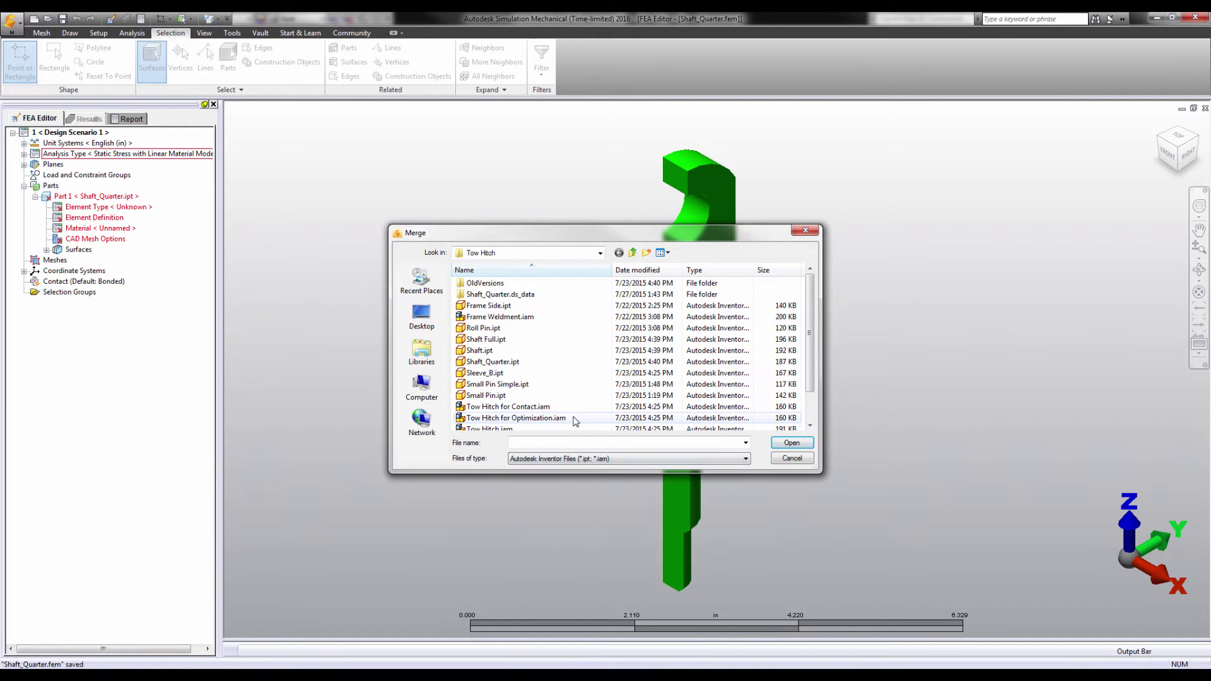
left_click(533, 375)
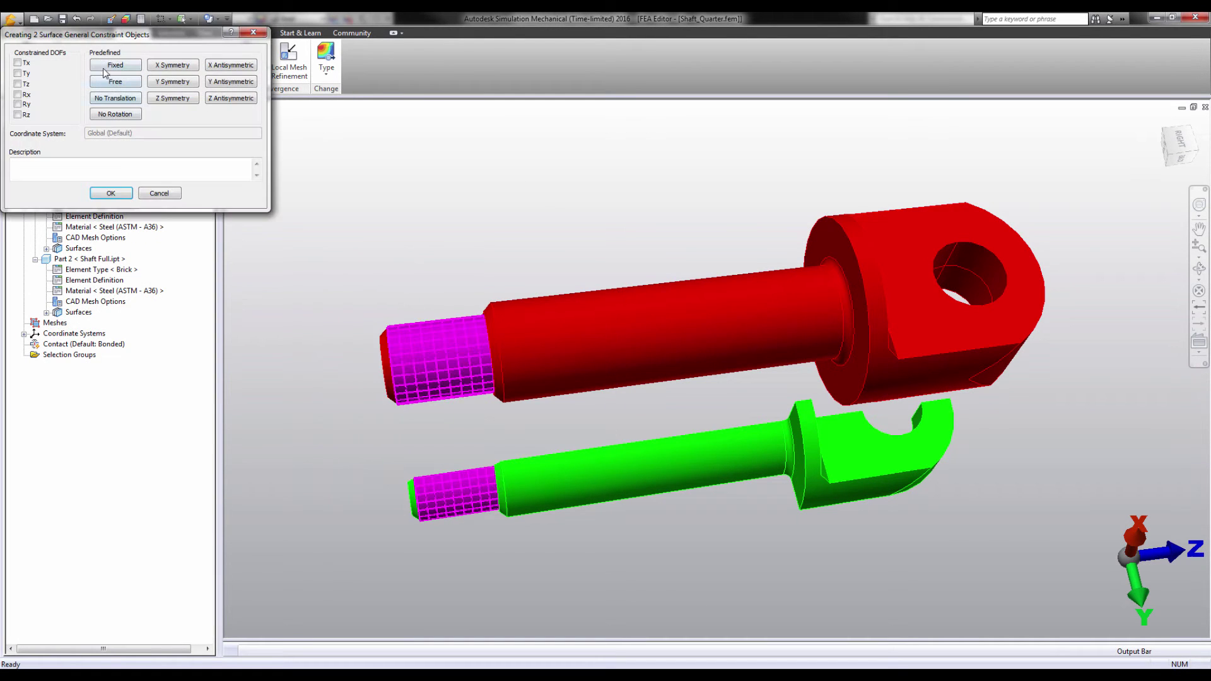
Fully fix the threaded surfaces and add a Z-direction radial bearing load to the hole surface
left_click(104, 72)
left_click(110, 193)
left_click(972, 277)
right_click(529, 250)
mouse_move(550, 309)
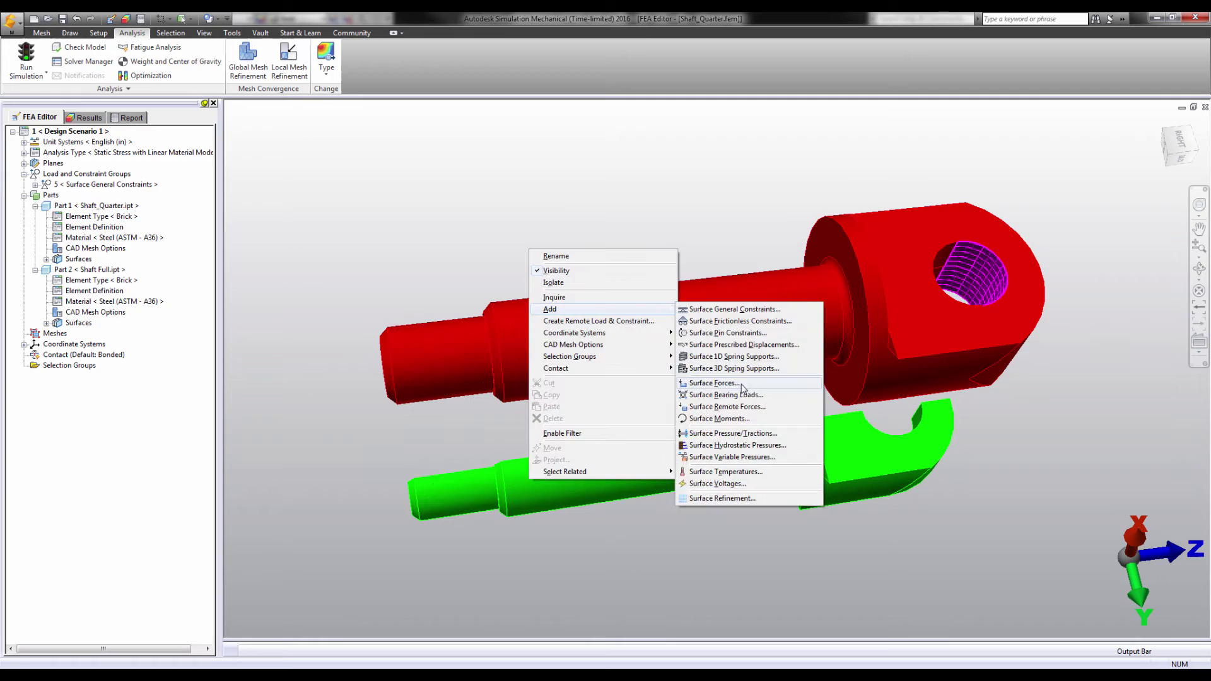
left_click(743, 395)
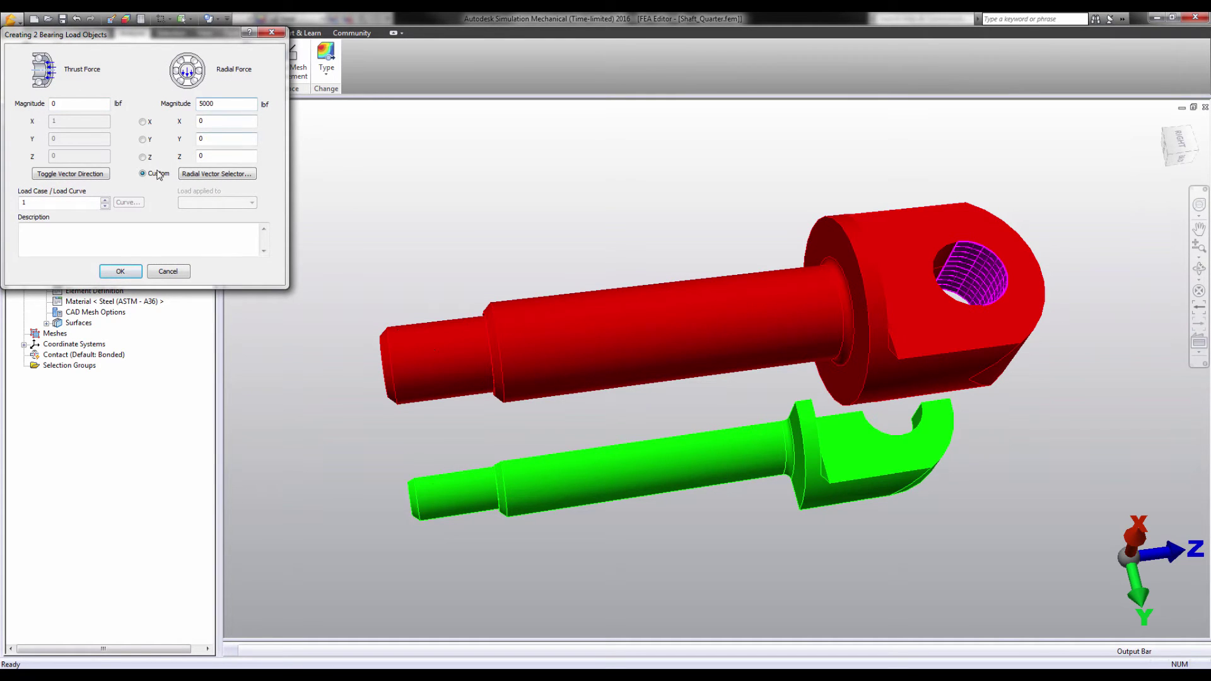
left_click(143, 158)
left_click(120, 272)
Start a second bearing load on another quarter-shaft surface, with radial force along Z
left_click(916, 415)
right_click(533, 202)
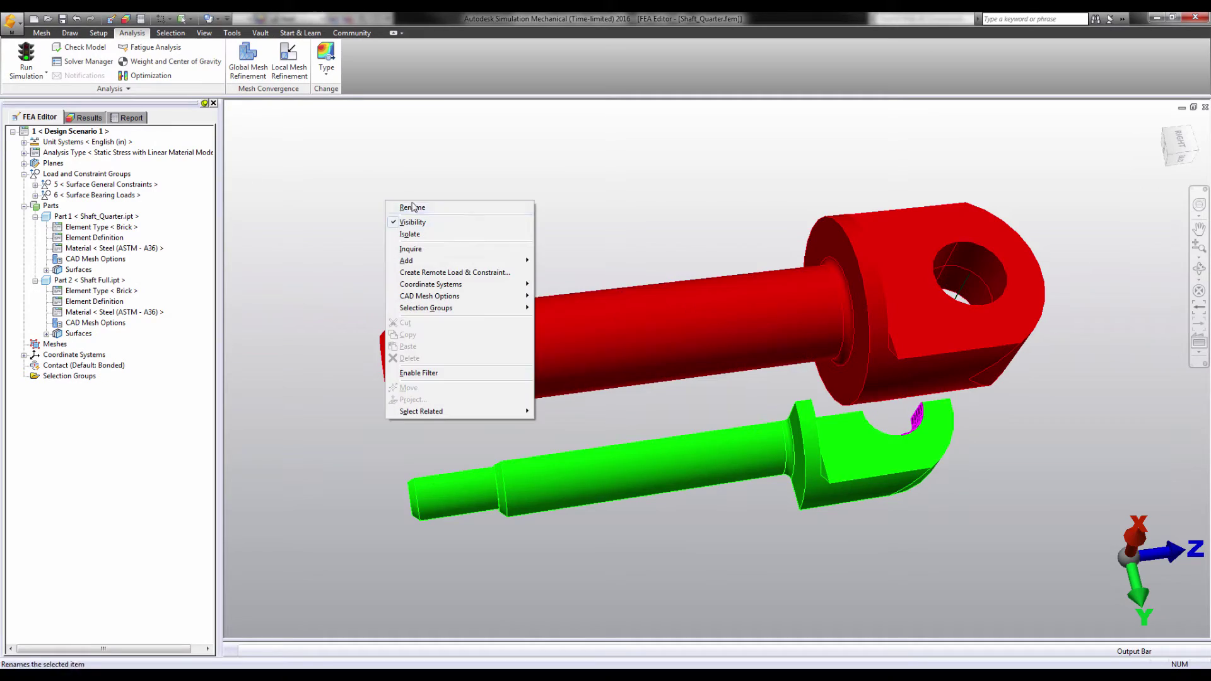
mouse_move(505, 260)
left_click(593, 347)
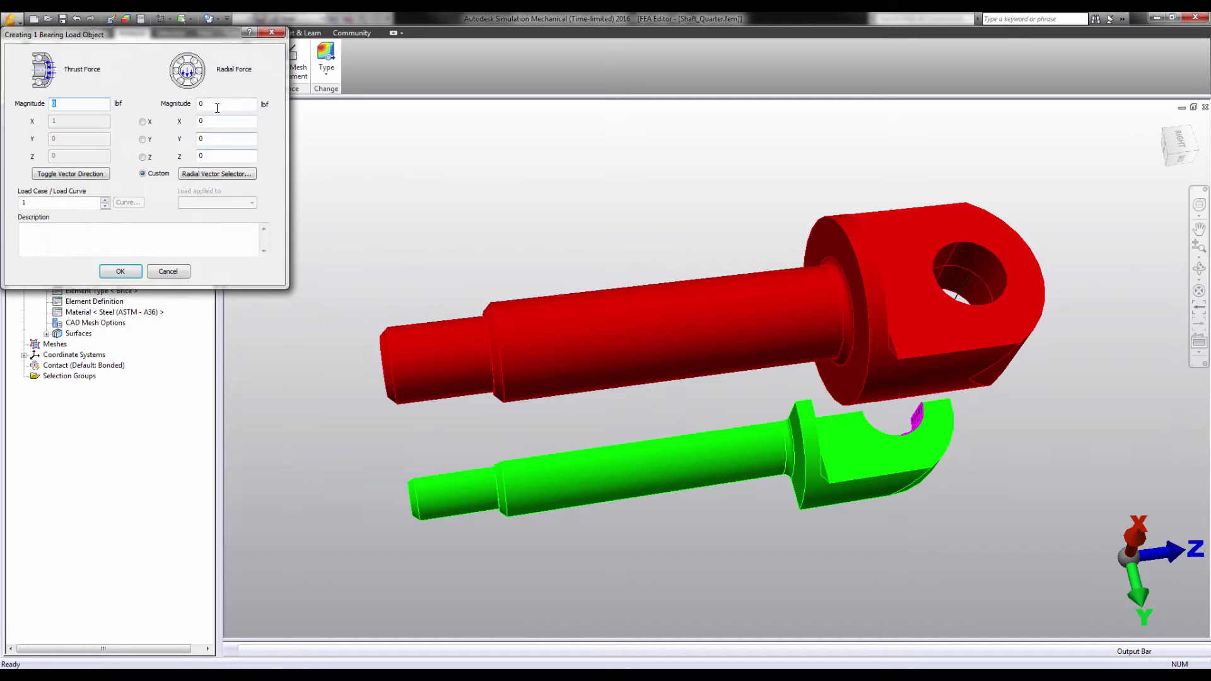
left_click(143, 157)
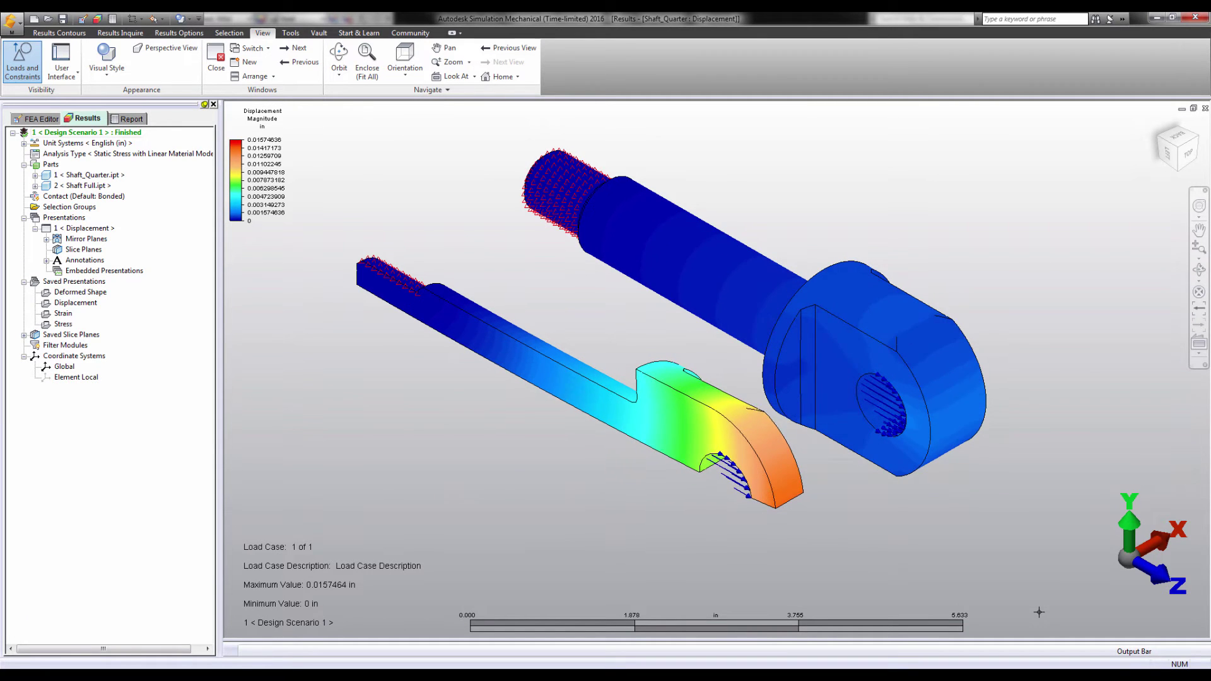
View the displacement results from the LEFT ViewCube face, then end-on from TOP
left_click(1167, 151)
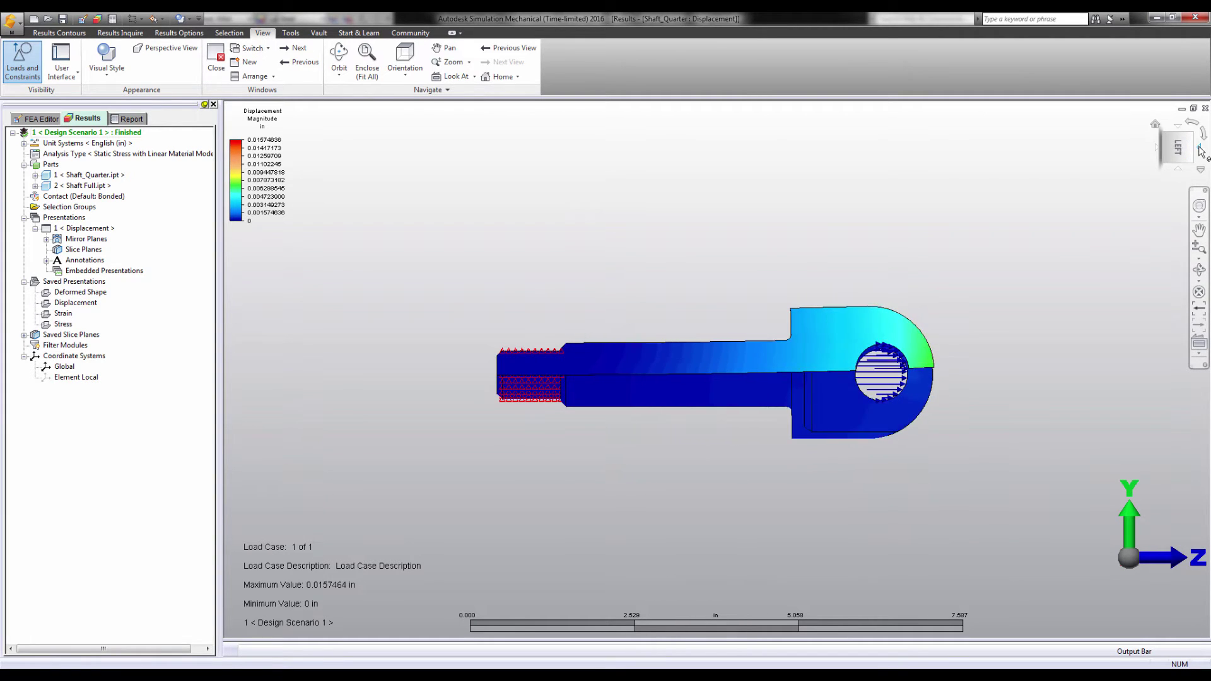
left_click(1200, 151)
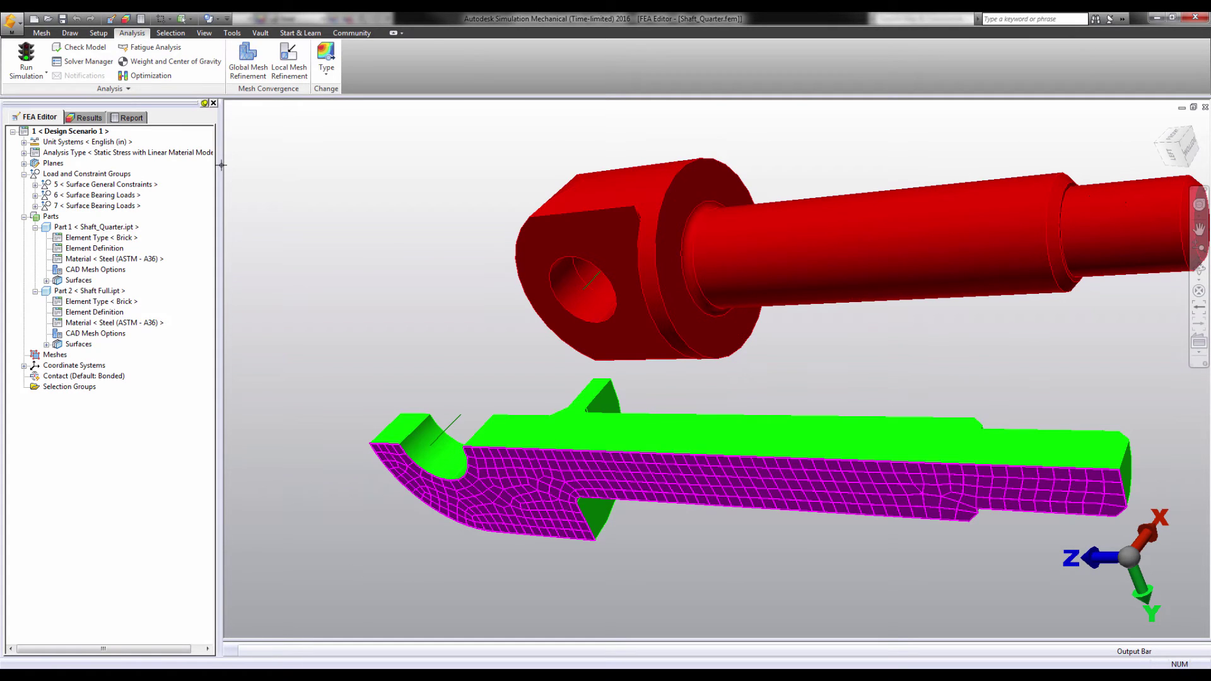
Apply an X Symmetry general constraint to the quarter shaft's cut side face
left_click(98, 32)
left_click(22, 60)
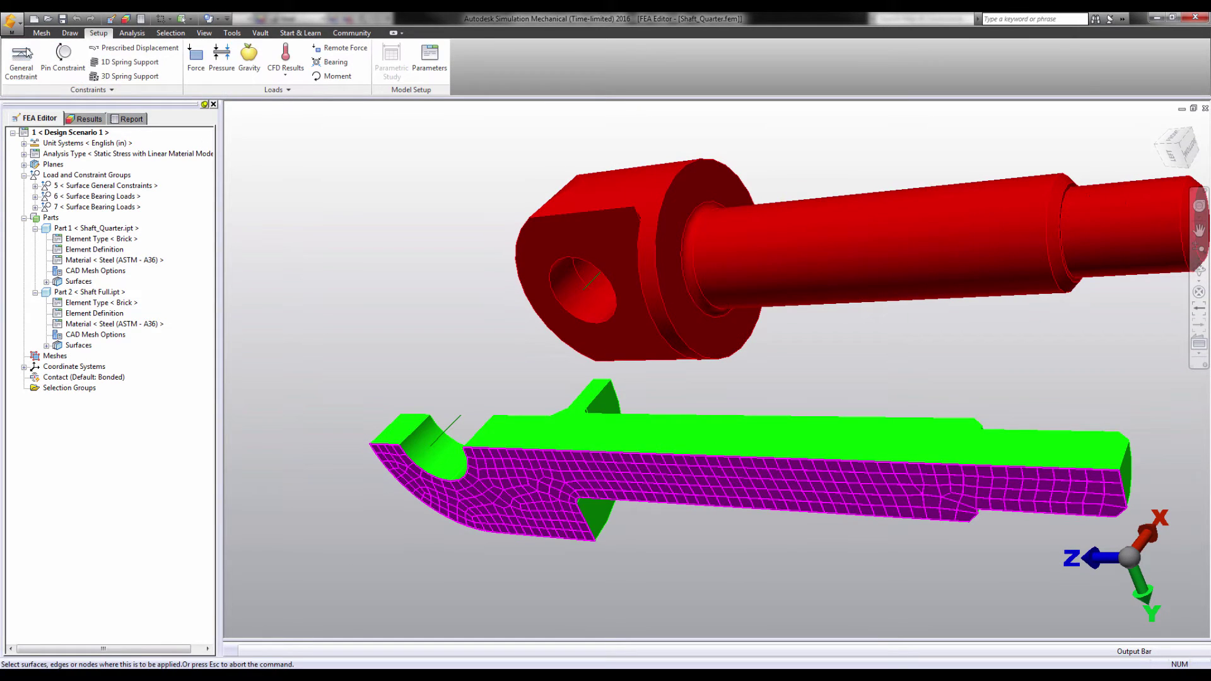
left_click_drag(70, 39, 200, 194)
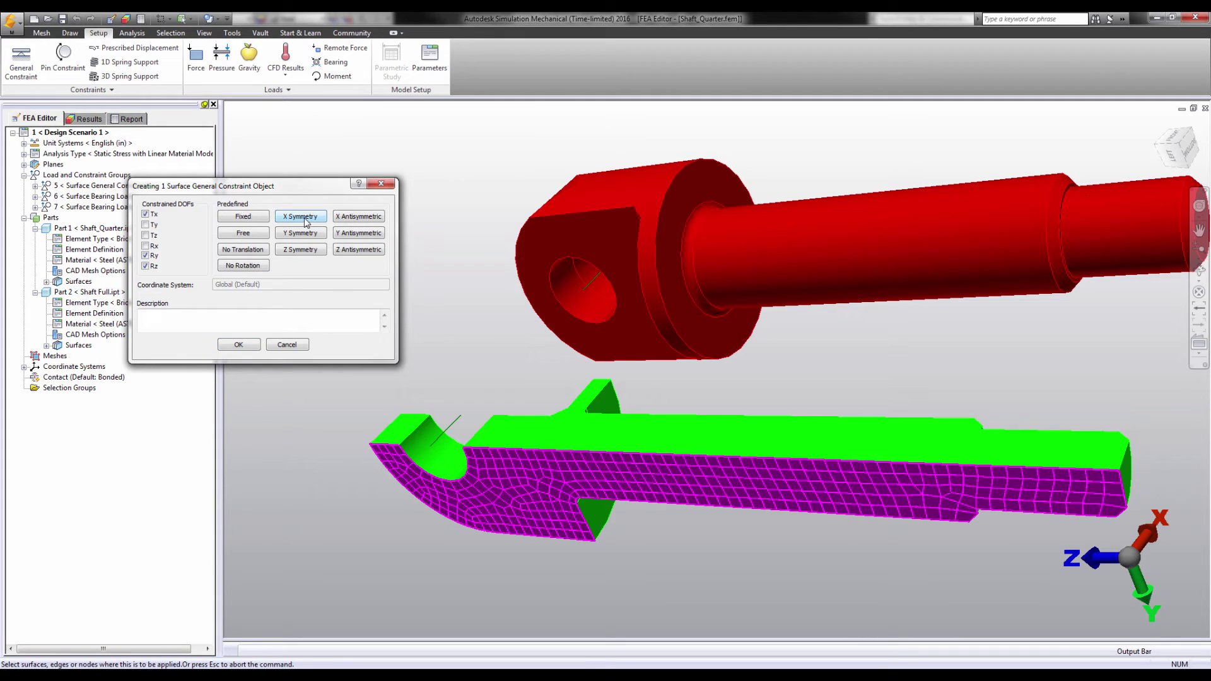
left_click(239, 345)
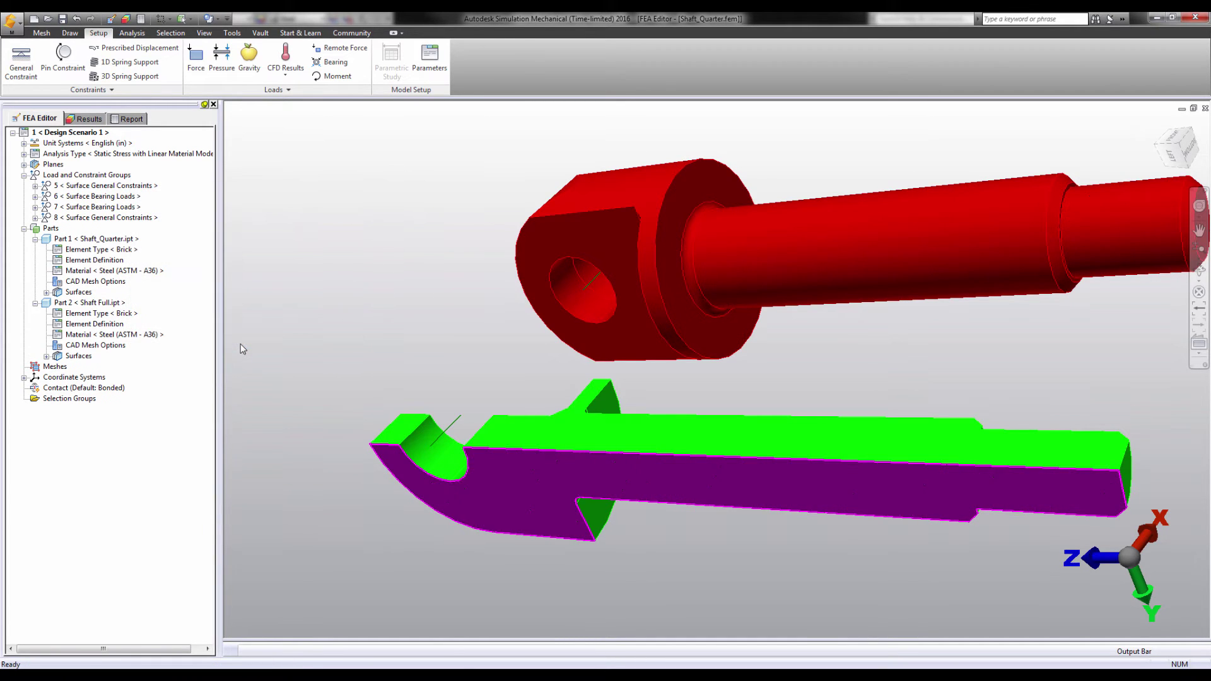
Apply a Y Symmetry general constraint to the small end face and long top face
left_click(398, 428)
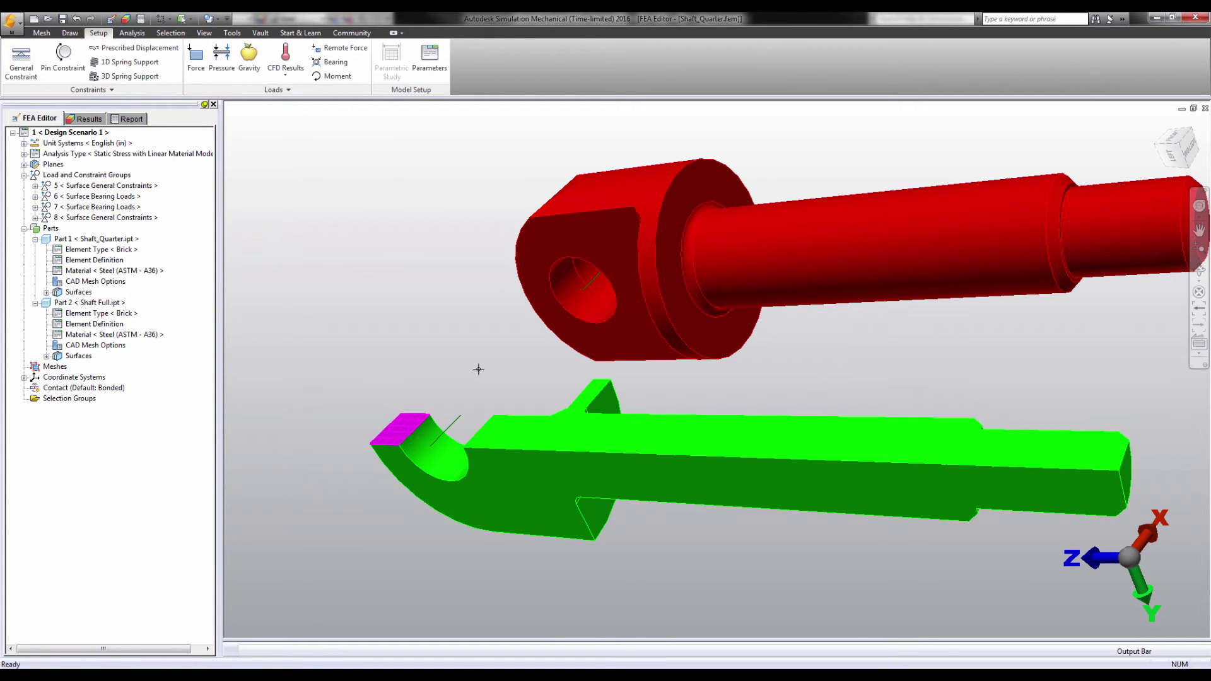
left_click(529, 424, "ctrl")
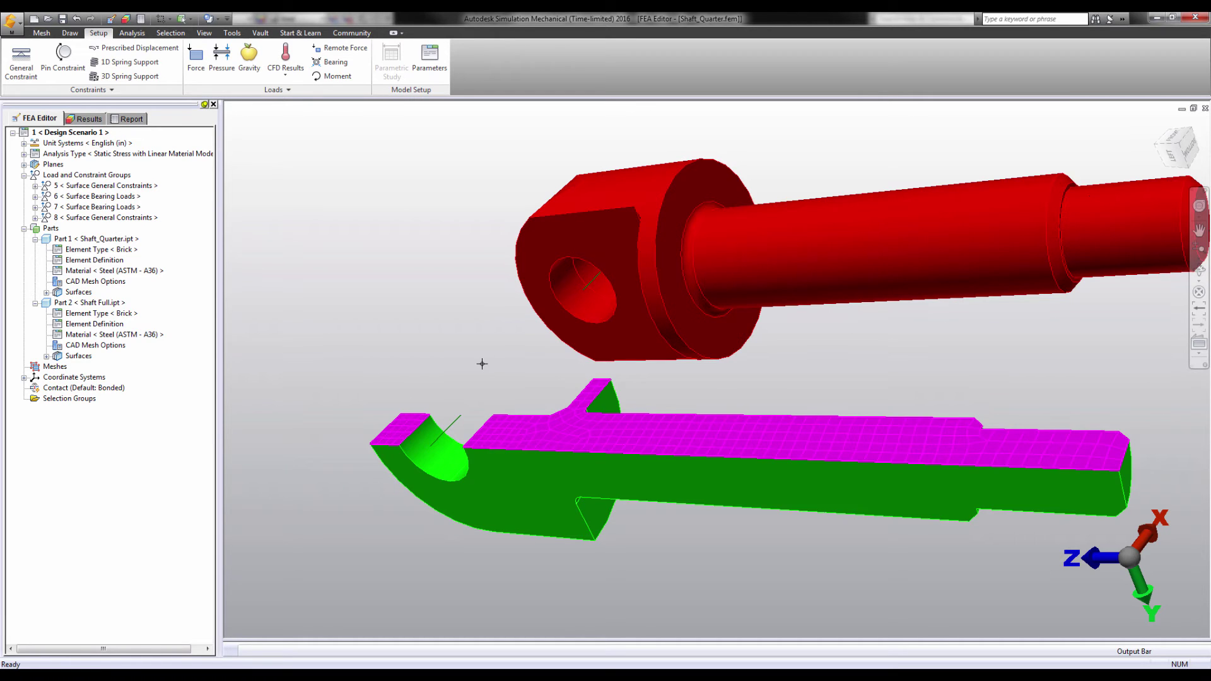
left_click(21, 58)
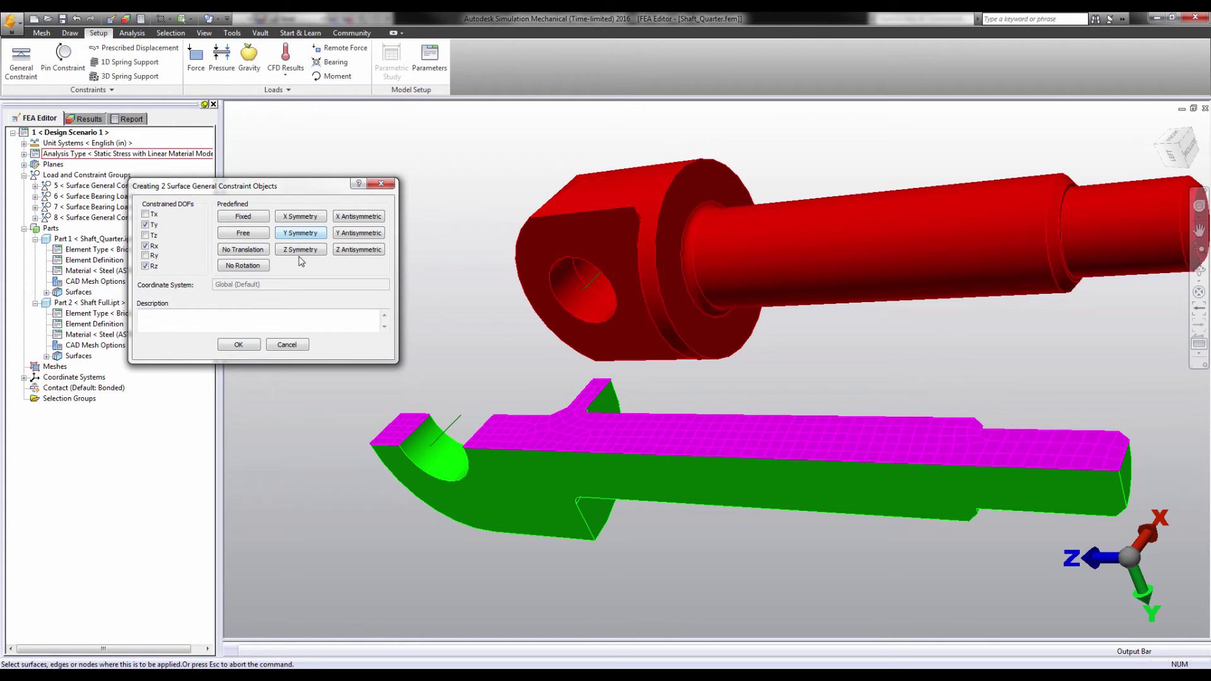
left_click(239, 345)
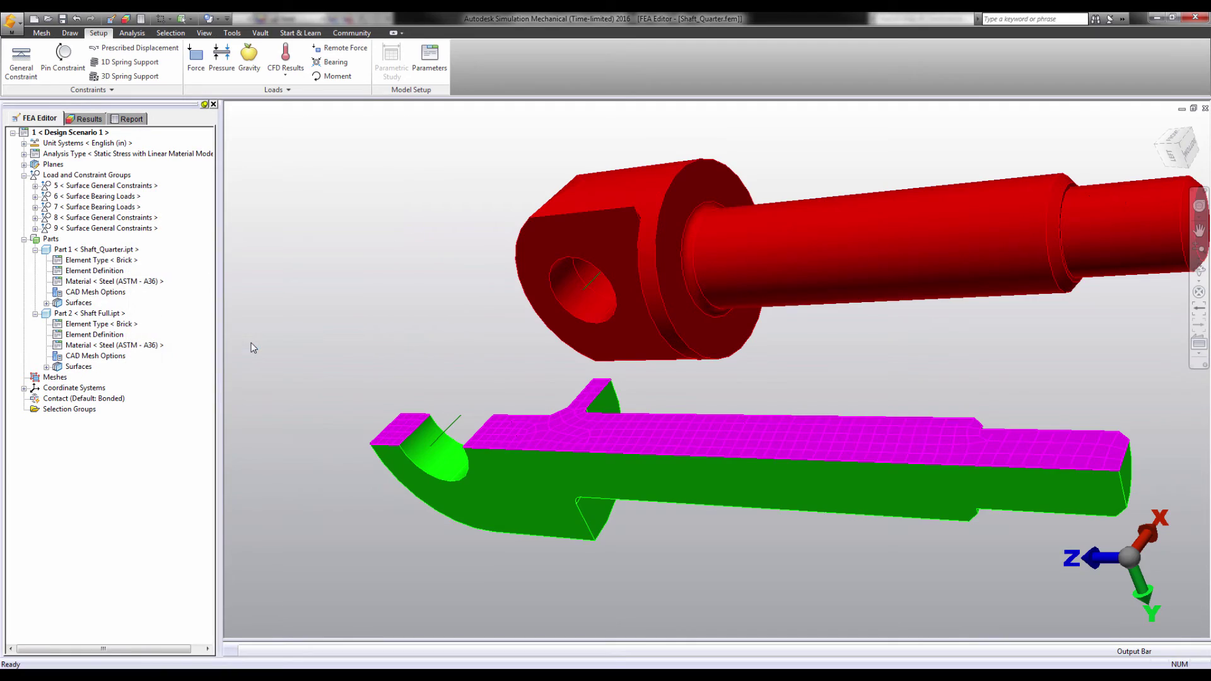
left_click(317, 326)
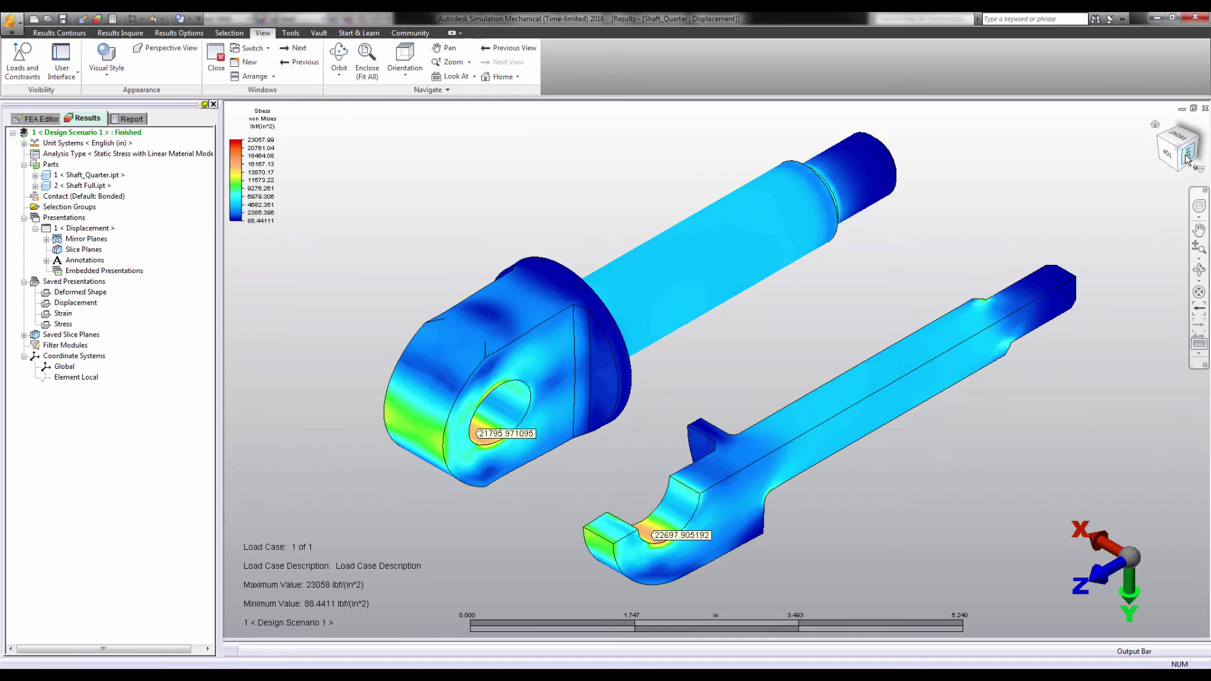
Compare von Mises stress from the LEFT and TOP views, then bring up Results Contours options
left_click(1186, 155)
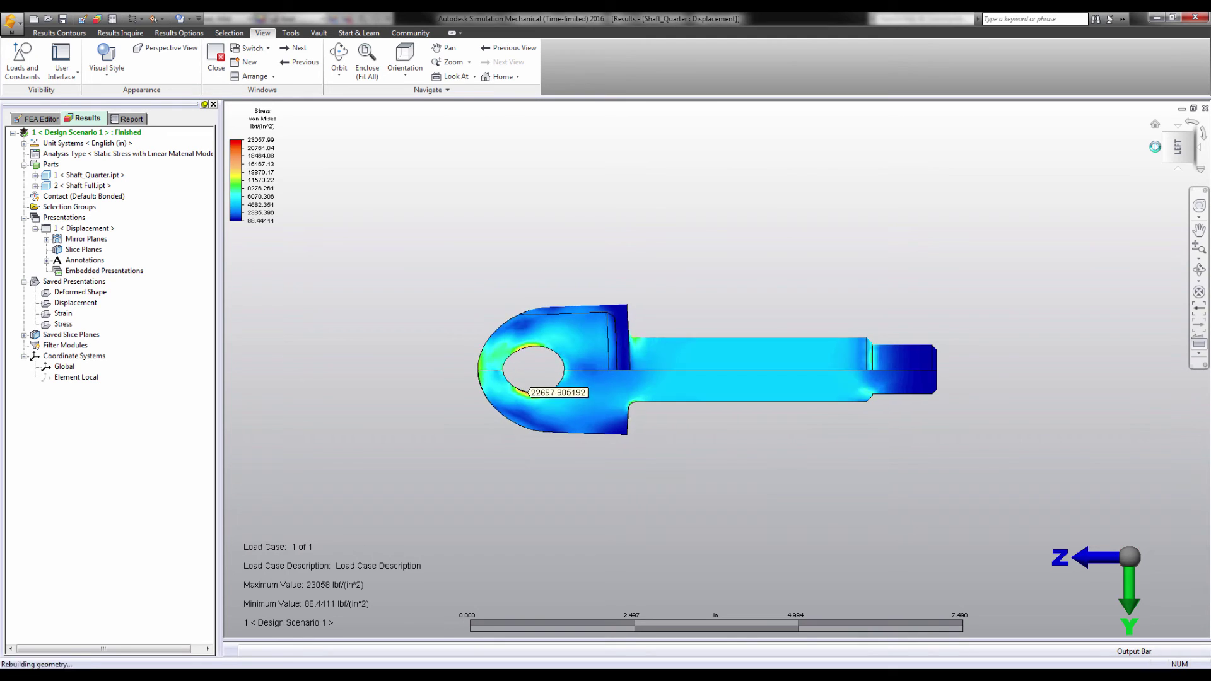
left_click(1178, 125)
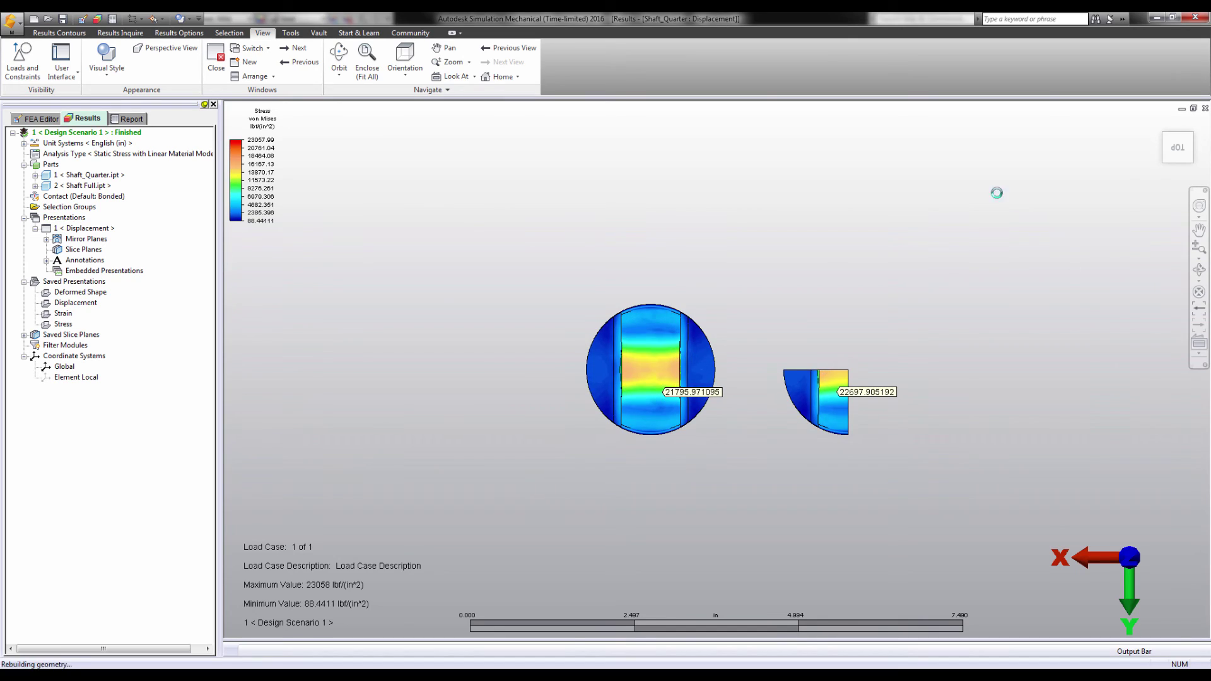
left_click(48, 34)
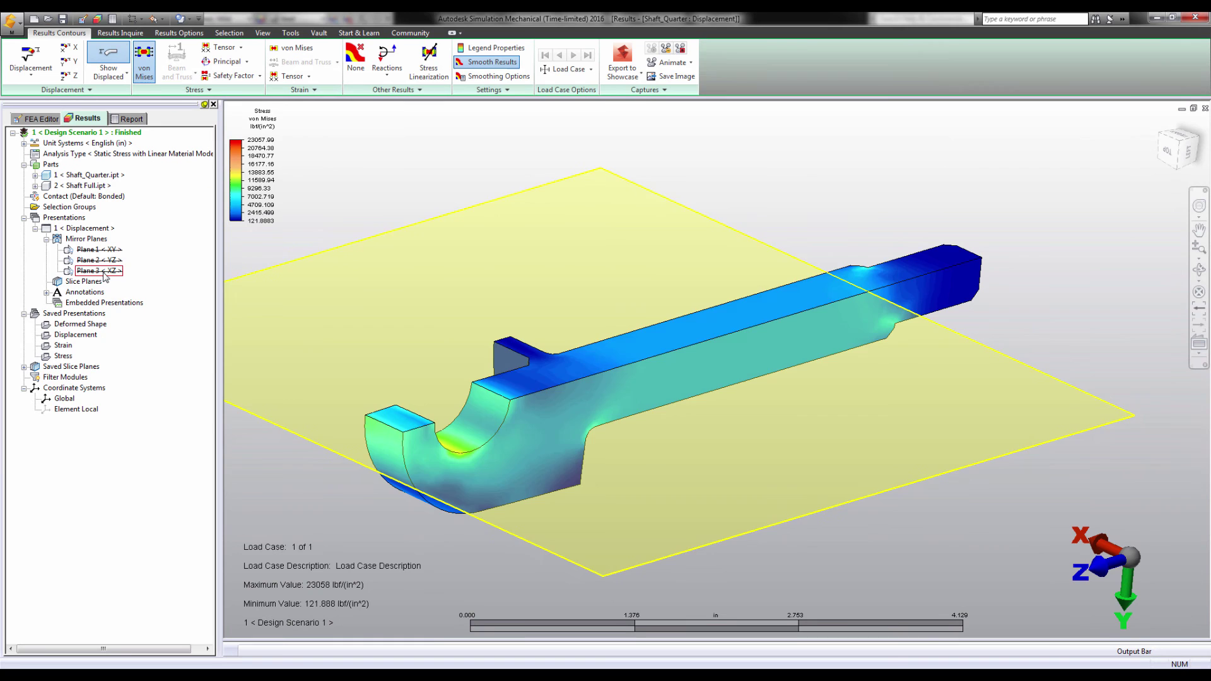
Activate mirror Plane 3 <XZ> and Plane 2 <YZ> to show the full shaft's stresses
left_click(101, 271)
right_click(103, 272)
left_click(115, 280)
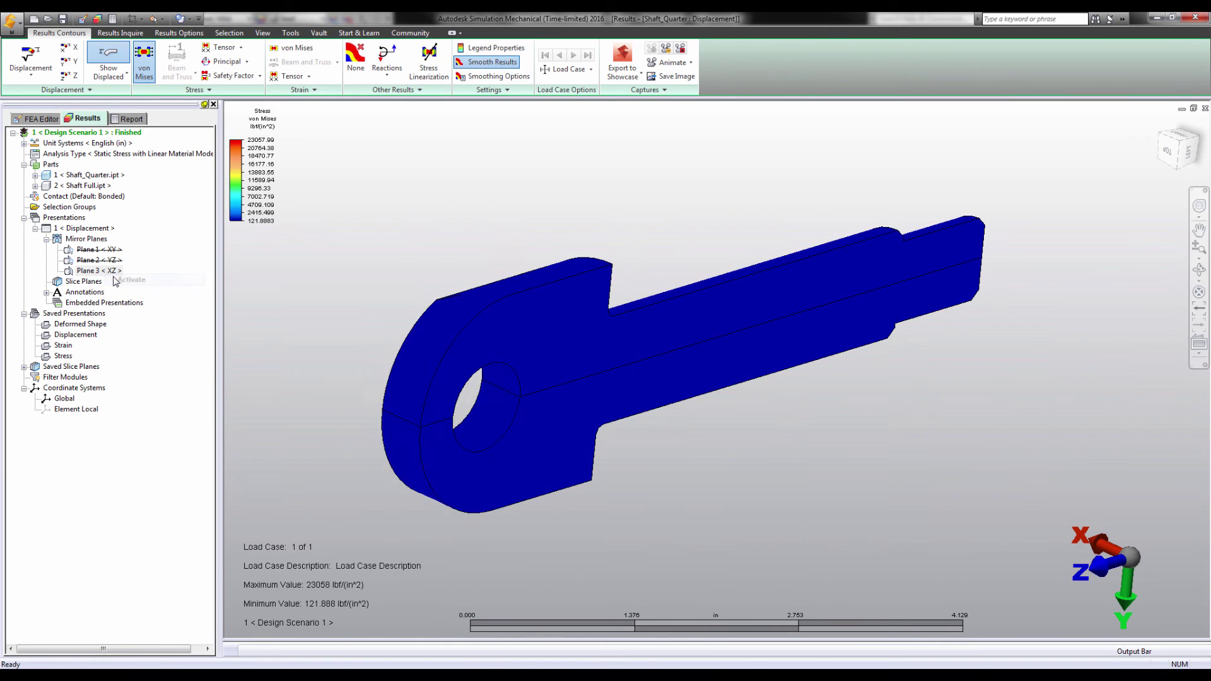
left_click(104, 261)
right_click(108, 266)
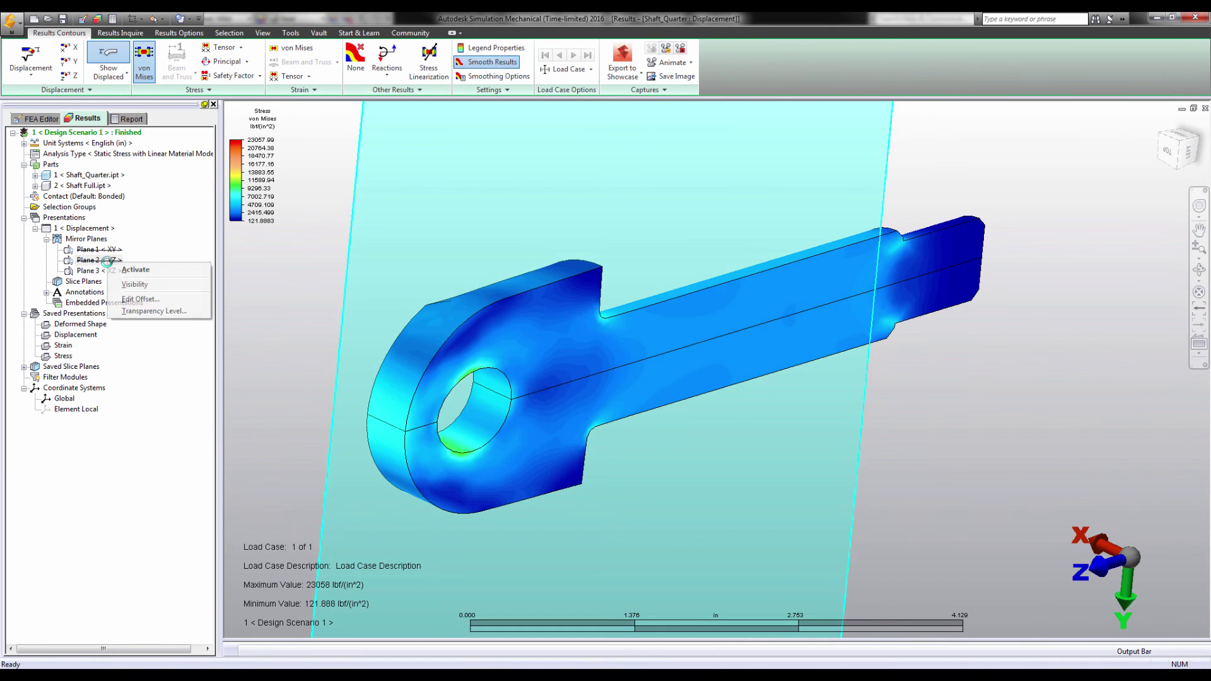
left_click(130, 271)
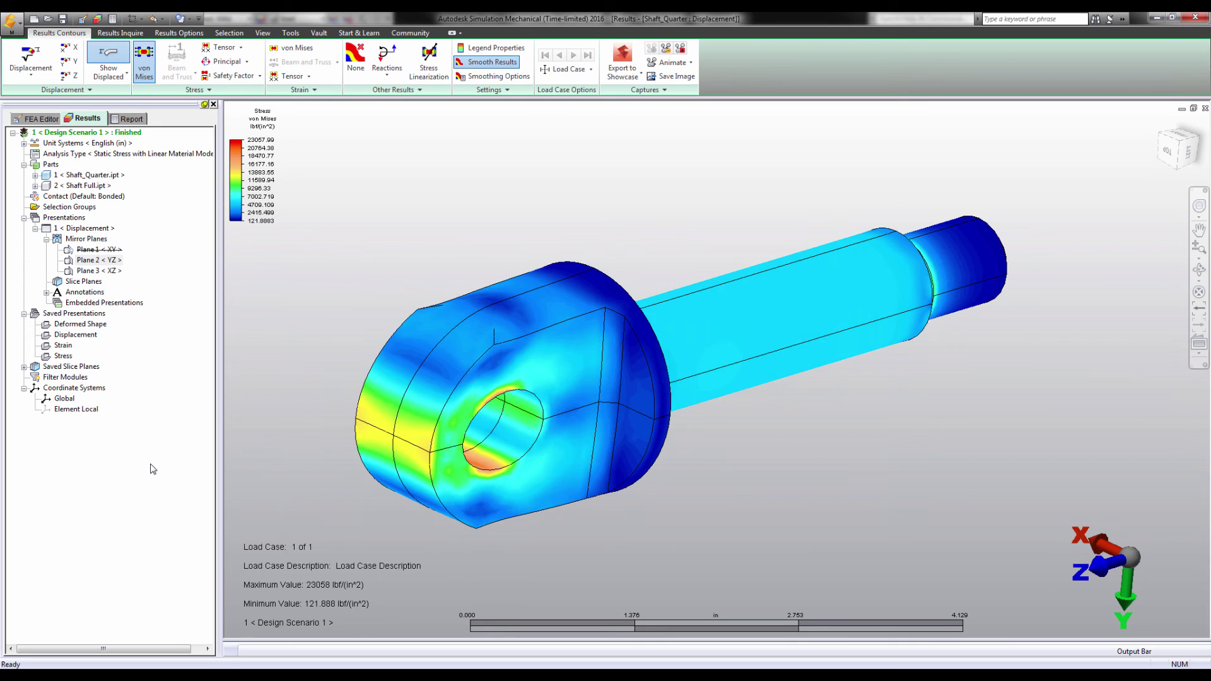